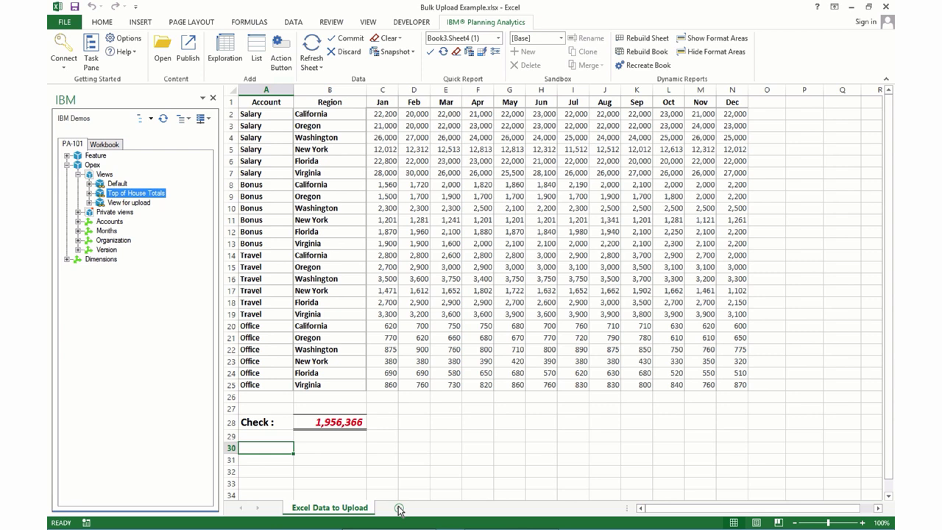
# Place the Opex 'View for upload' quick report at A1 on new Sheet12
pyautogui.click(398, 507)
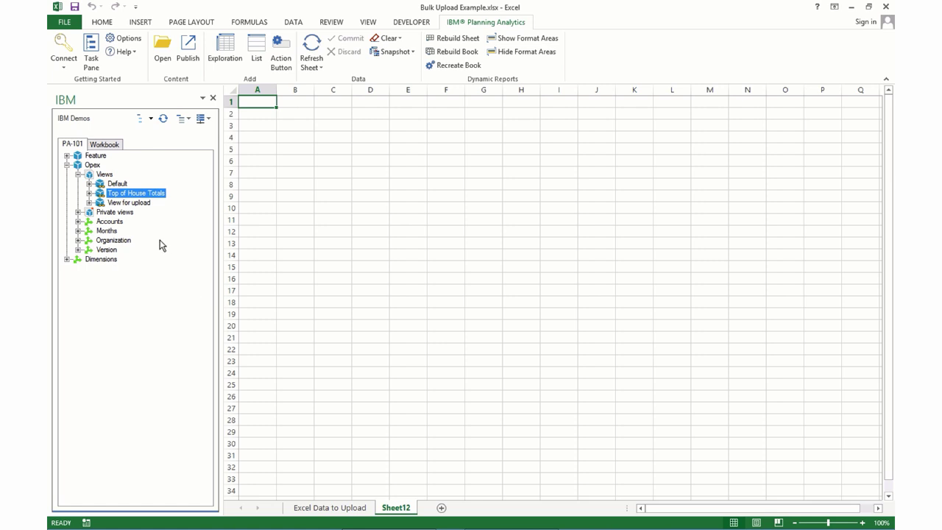
pyautogui.moveTo(132, 203); pyautogui.dragTo(254, 102)
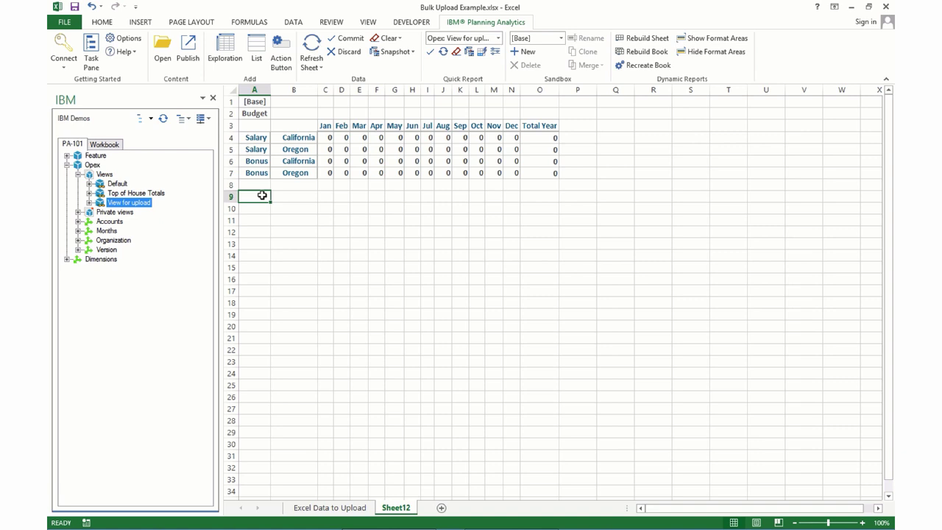
# Paste the account and region list (A2:B25) from Excel Data to Upload into the report at A4
pyautogui.click(481, 53)
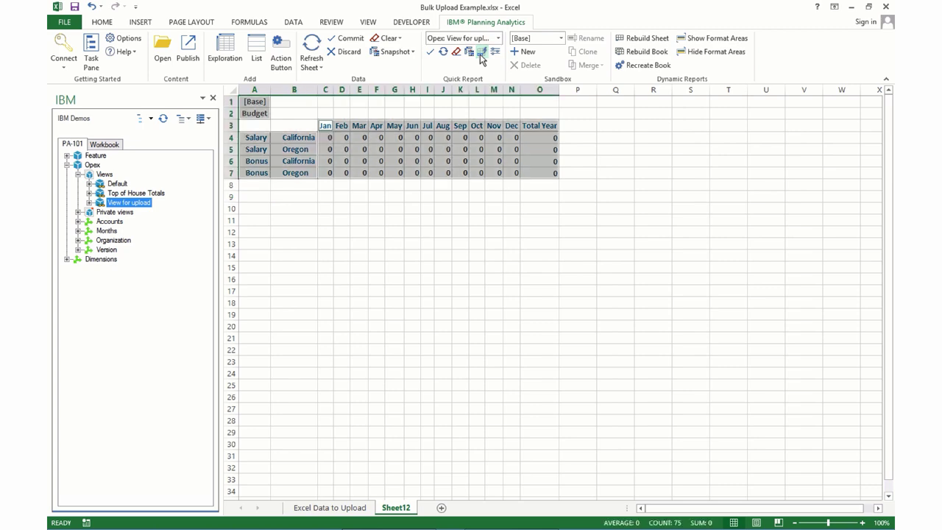
pyautogui.click(337, 508)
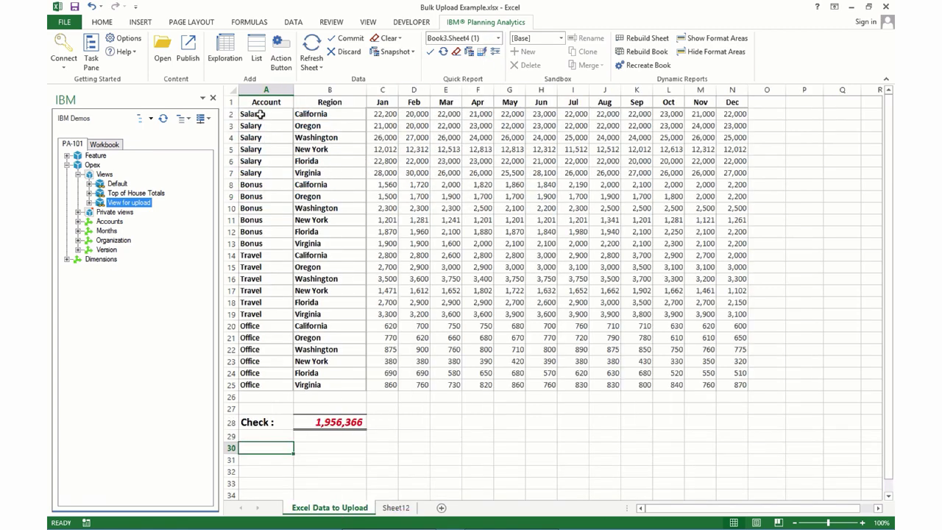
pyautogui.moveTo(258, 114)
pyautogui.mouseDown()
pyautogui.moveTo(340, 120)
pyautogui.moveTo(340, 385)
pyautogui.mouseUp()
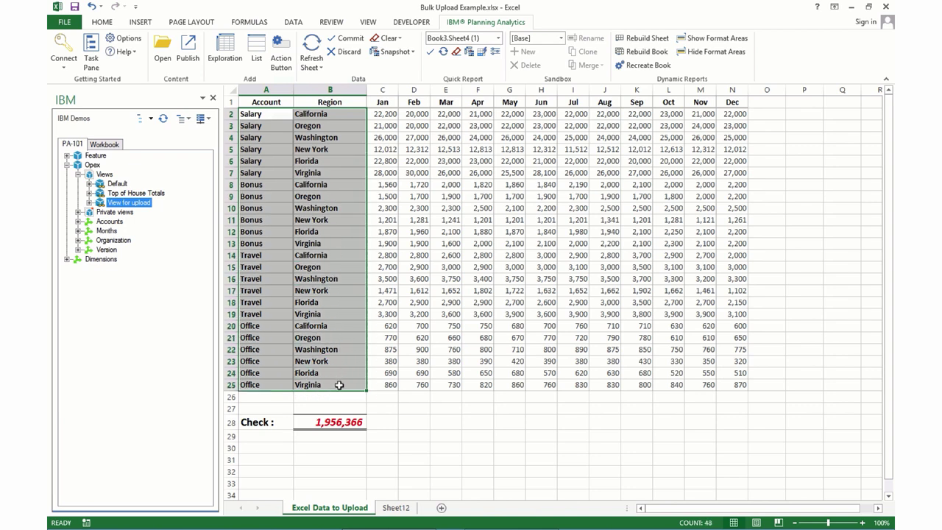
pyautogui.hotkey('ctrl', 'c')
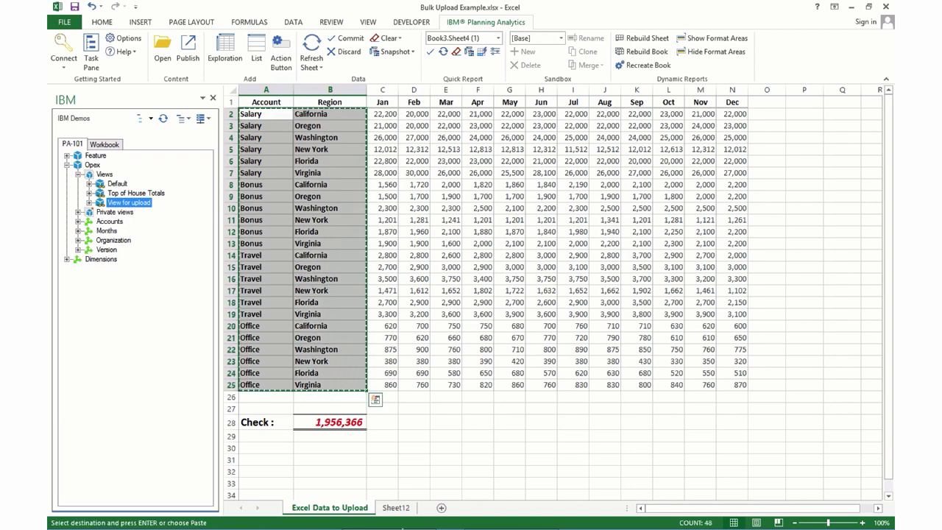
pyautogui.click(398, 508)
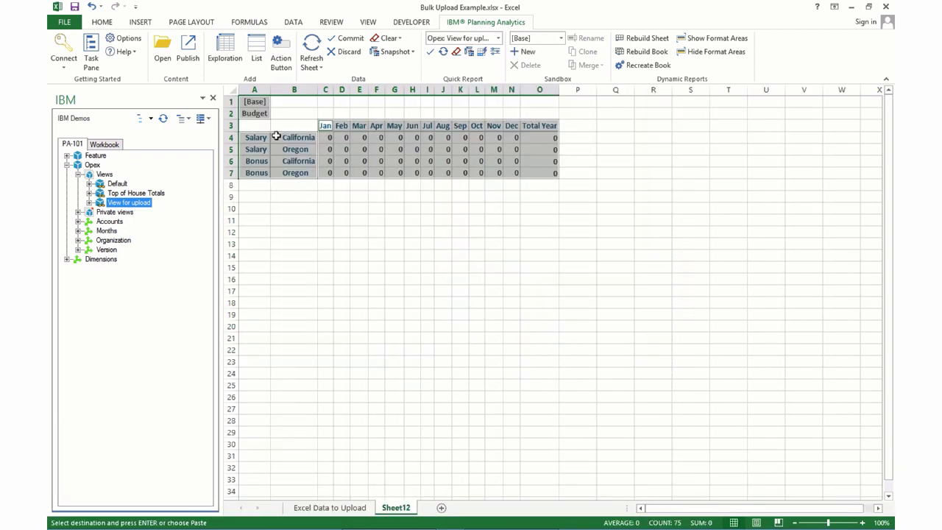
pyautogui.click(255, 137)
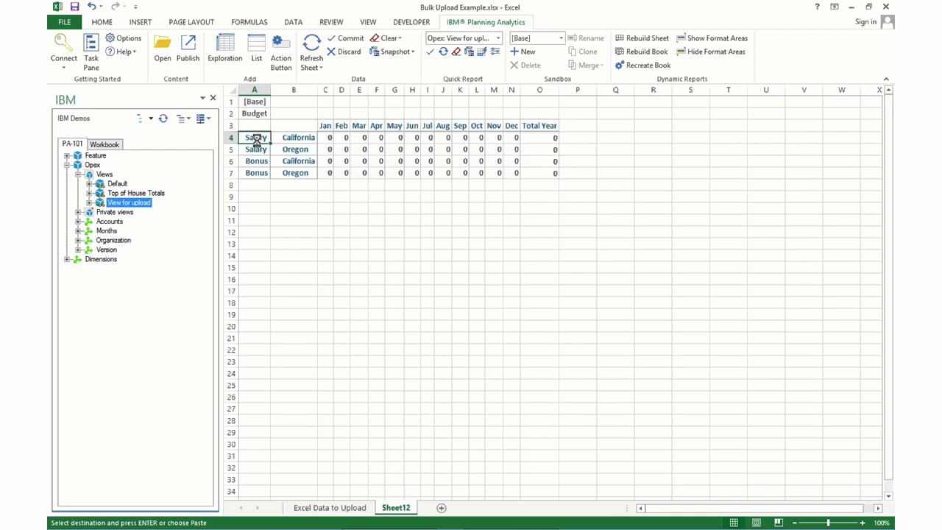
pyautogui.hotkey('ctrl', 'v')
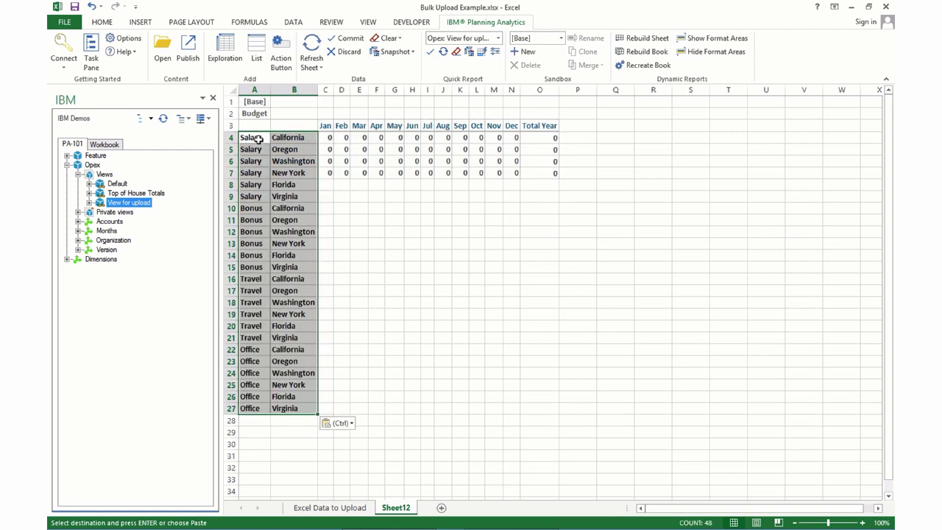
# Refresh the report so all 24 account-region rows appear with zeros
pyautogui.click(311, 45)
pyautogui.click(482, 52)
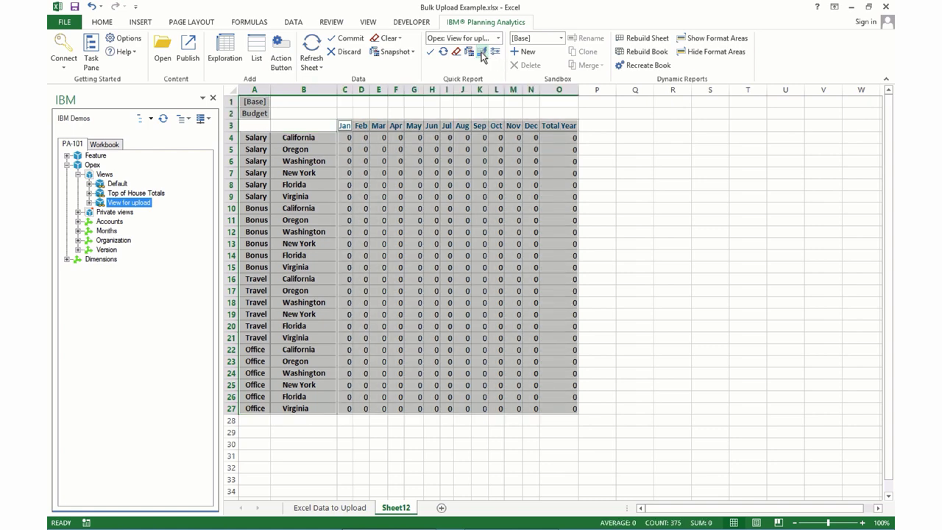
pyautogui.click(346, 508)
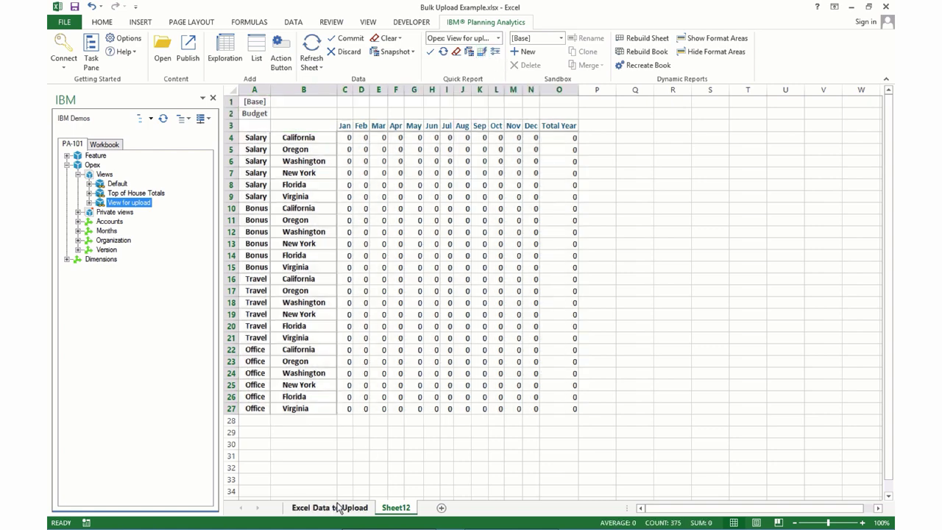
# Paste the Jan–Dec figures (C2:N25) from Excel Data to Upload into Sheet12 starting at C4
pyautogui.moveTo(384, 114); pyautogui.dragTo(733, 383)
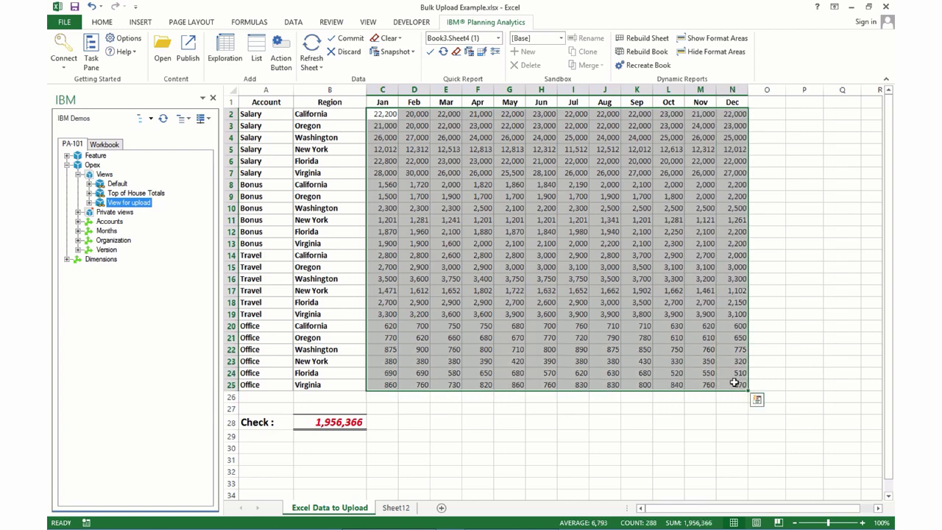
pyautogui.hotkey('ctrl', 'c')
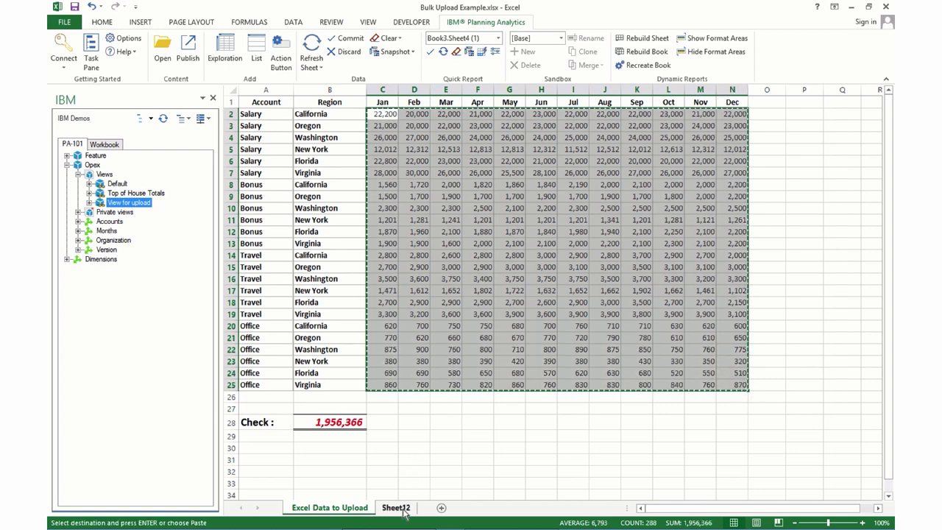
pyautogui.click(397, 508)
pyautogui.click(346, 137)
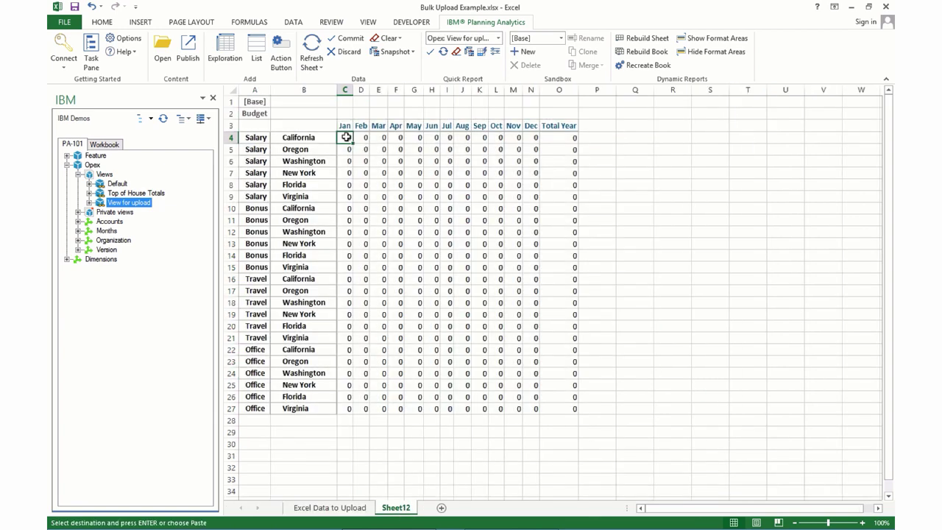
pyautogui.hotkey('ctrl', 'v')
pyautogui.click(478, 455)
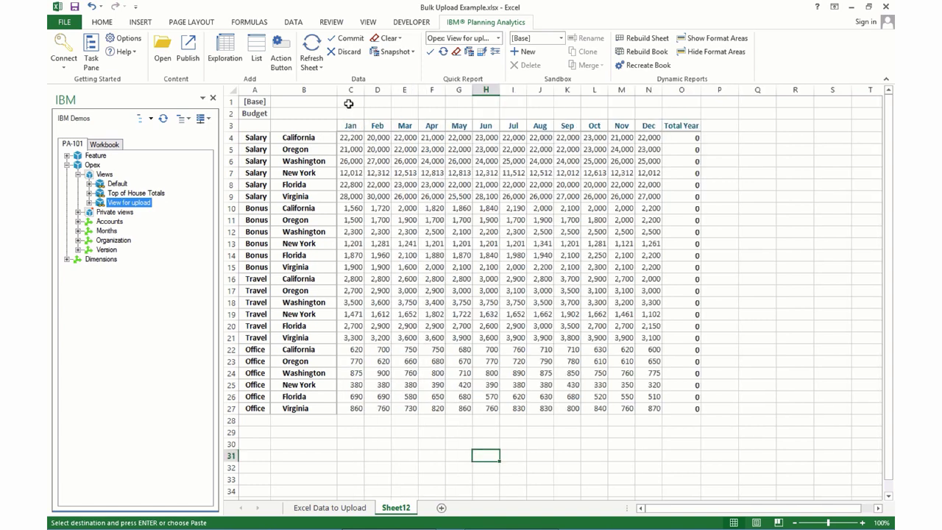
# Preview the pending changes, then commit the valid monthly values to the Opex cube
pyautogui.click(348, 37)
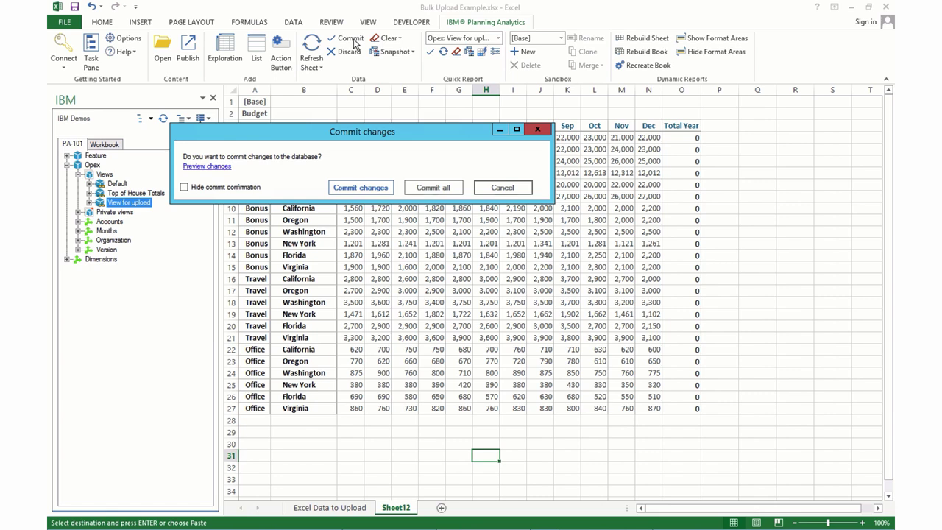
pyautogui.click(218, 166)
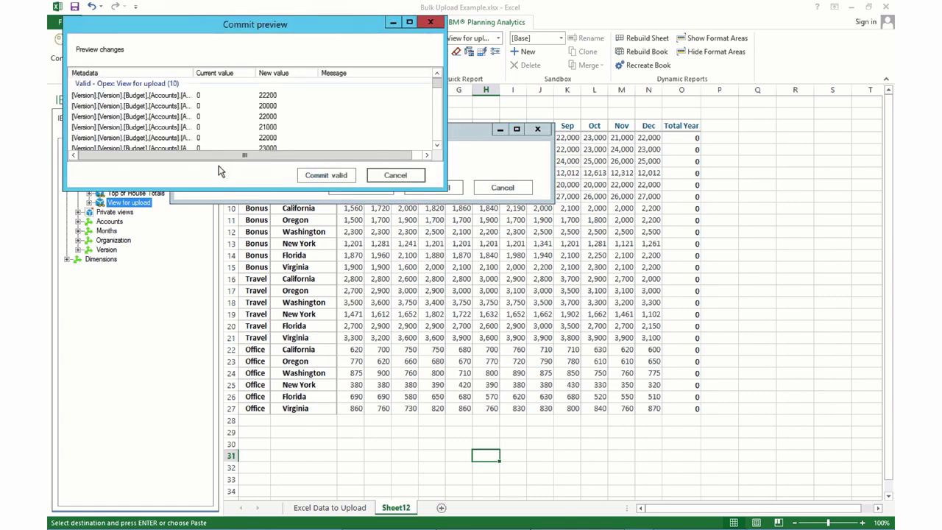
pyautogui.moveTo(257, 75); pyautogui.dragTo(257, 74)
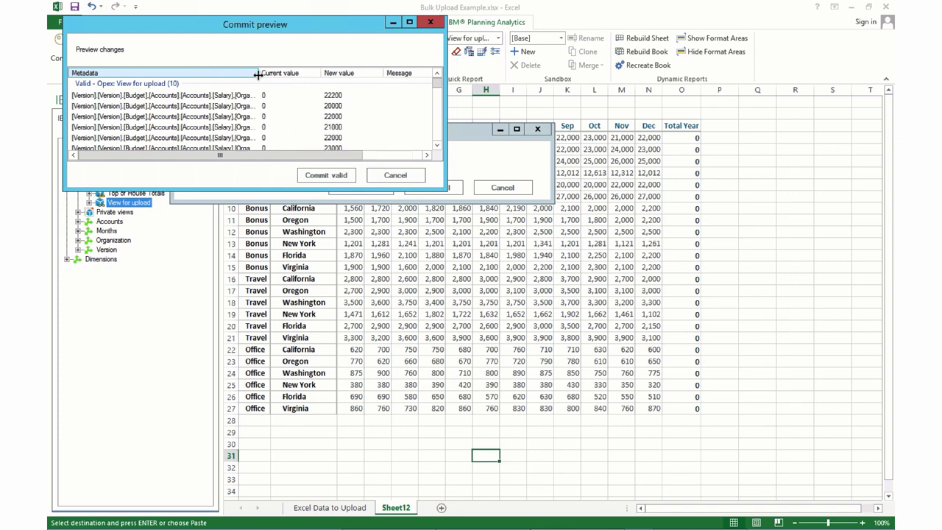
pyautogui.click(318, 175)
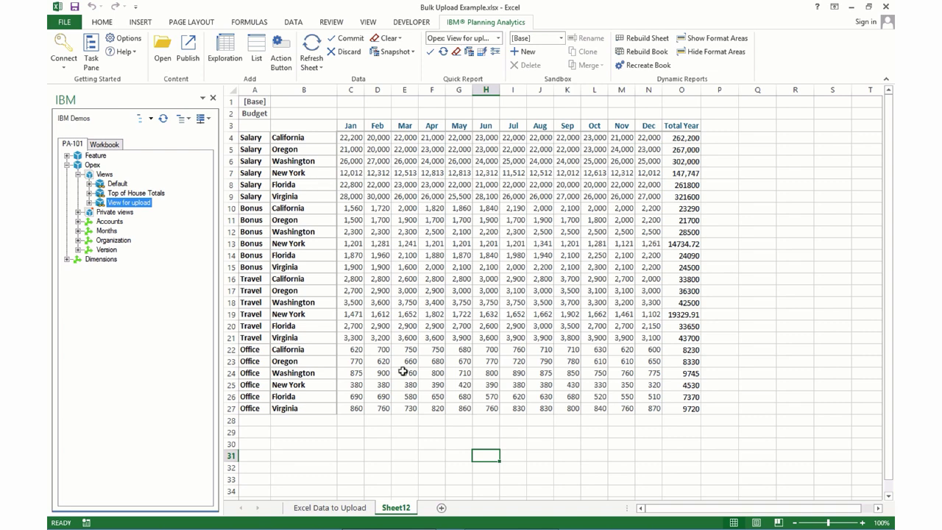
# Place Top of House Totals on Sheet13 and match its 1,956,366 total against the data sheet's B28
pyautogui.click(442, 508)
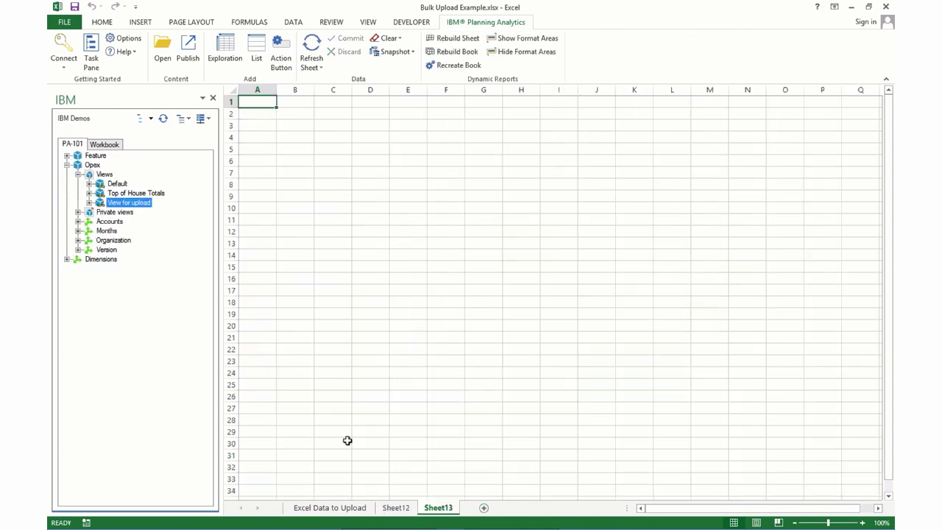
pyautogui.moveTo(142, 195); pyautogui.dragTo(254, 104)
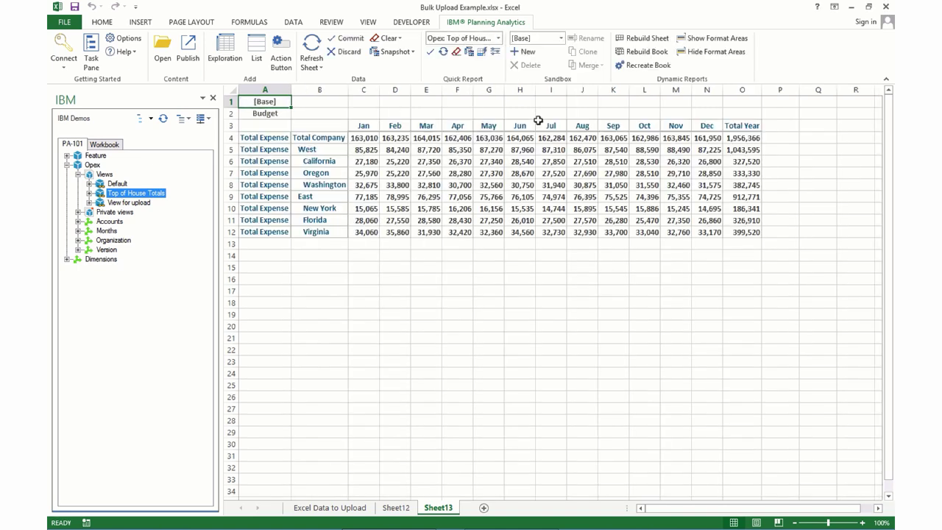
pyautogui.click(742, 139)
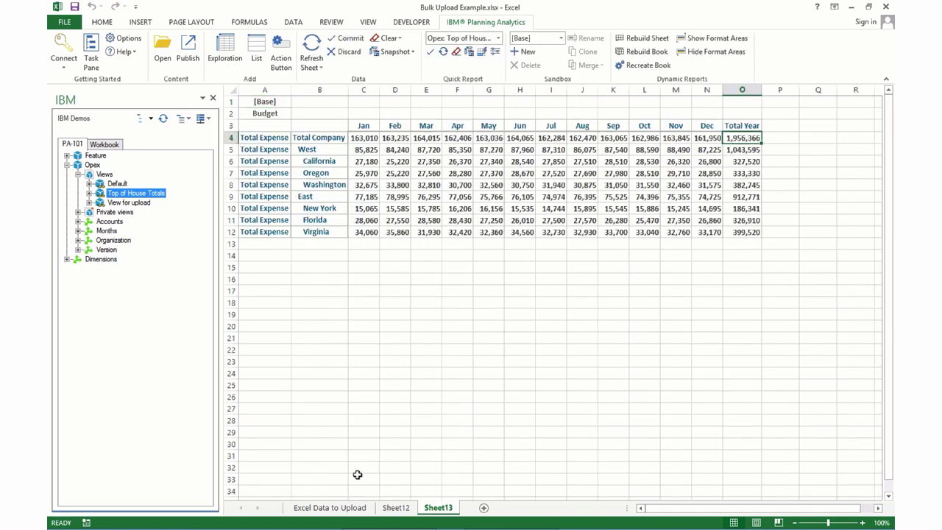
pyautogui.click(351, 508)
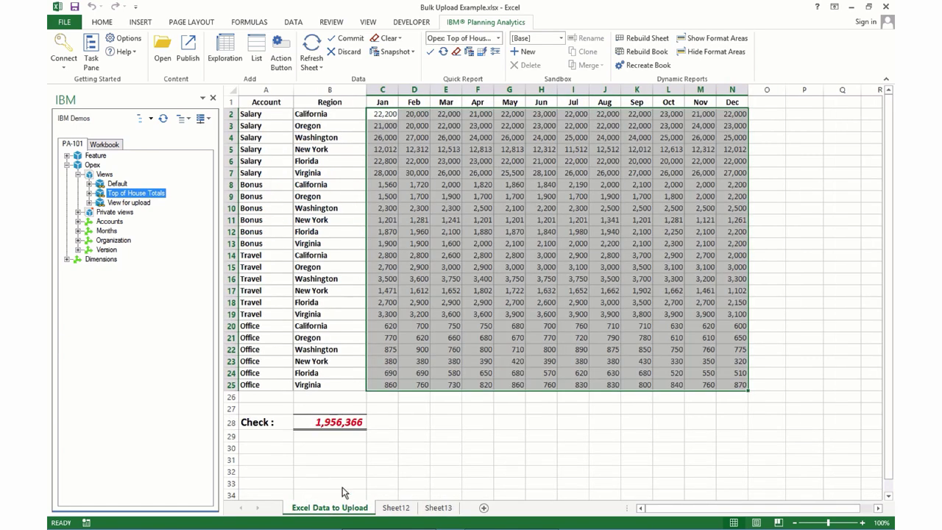
pyautogui.click(327, 422)
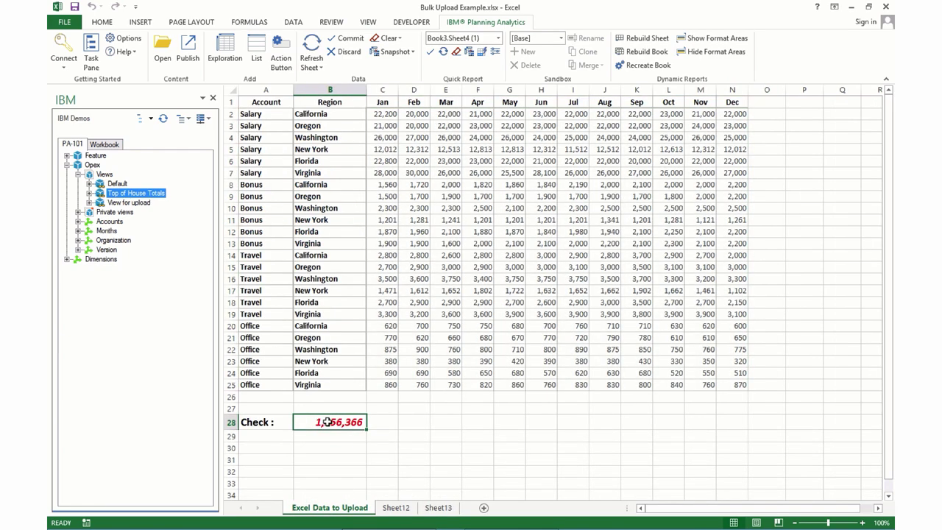
# Enter 'FF' in Office Florida's February cell (D26) and commit, triggering the type-error report
pyautogui.click(396, 508)
pyautogui.click(378, 395)
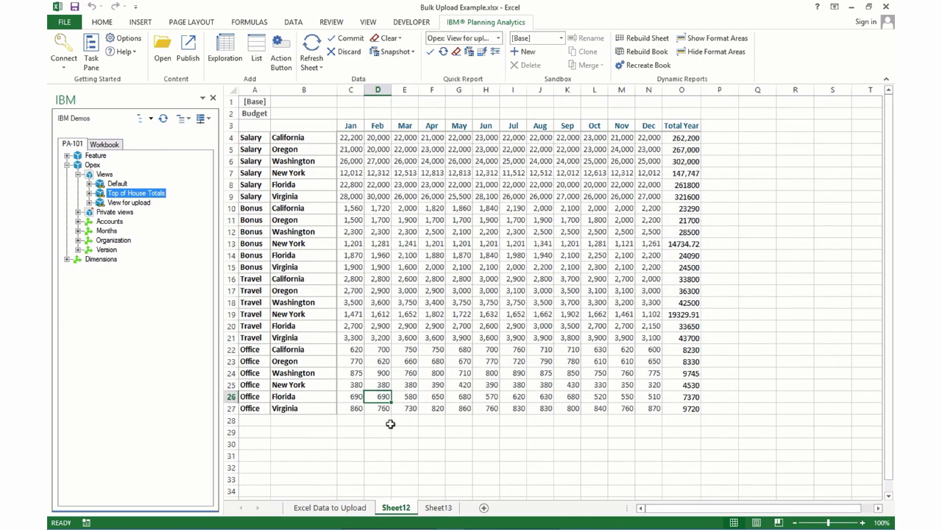
pyautogui.write('FF')
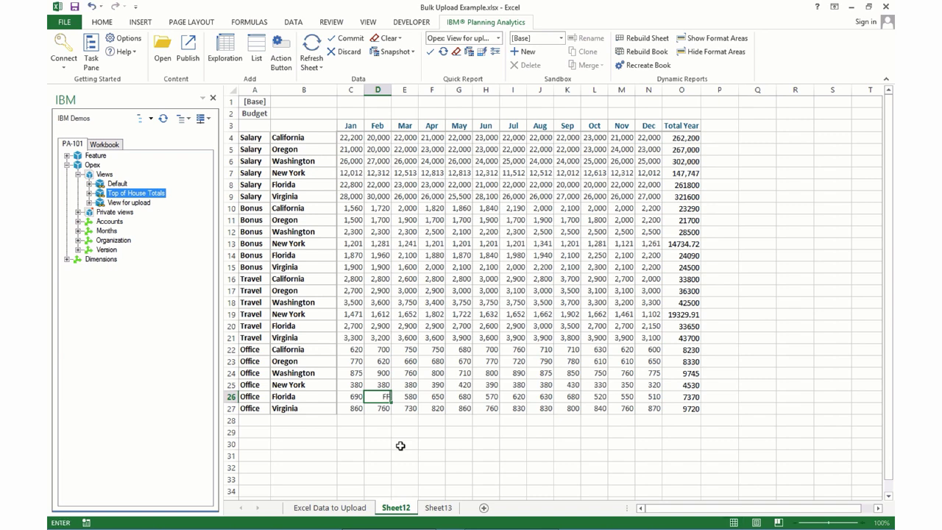
pyautogui.press('Return')
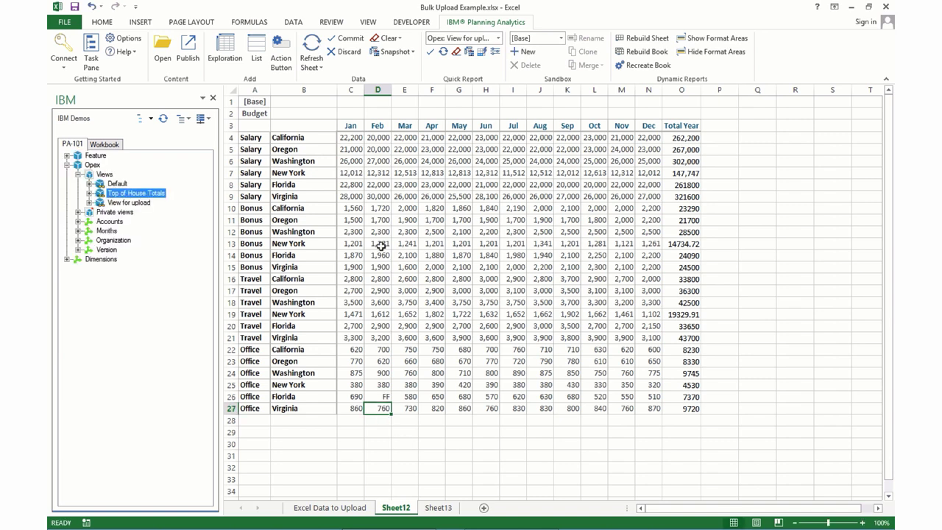
pyautogui.click(343, 39)
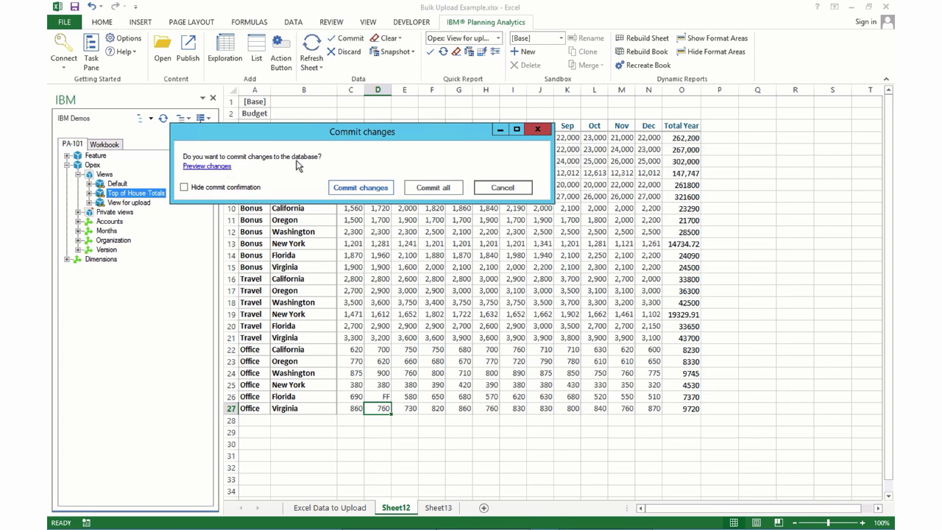
pyautogui.click(346, 187)
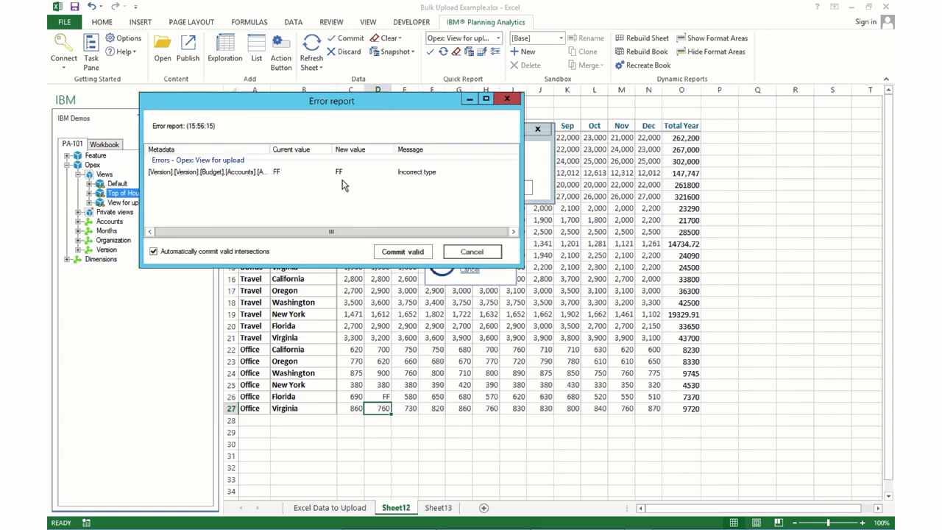